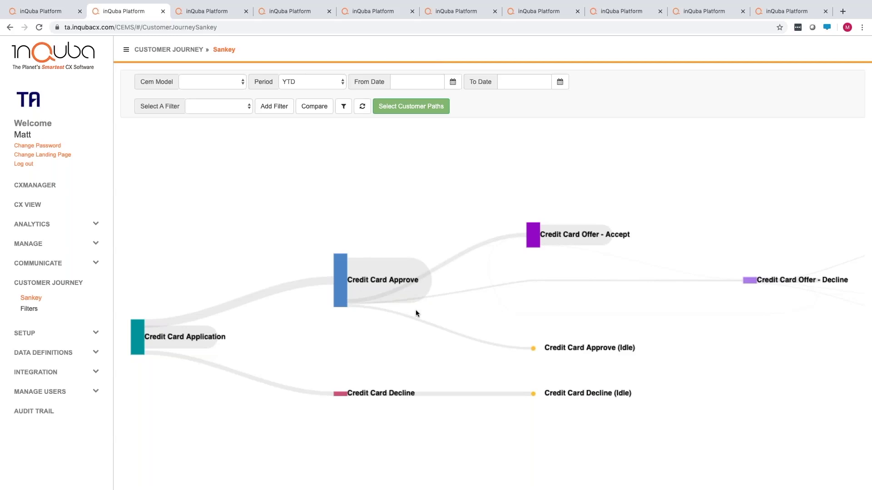
- Switch to the feedback channels setup page and review the list of configured email, social, SMS and VoC channels
mouse_move(526, 271)
left_click(204, 11)
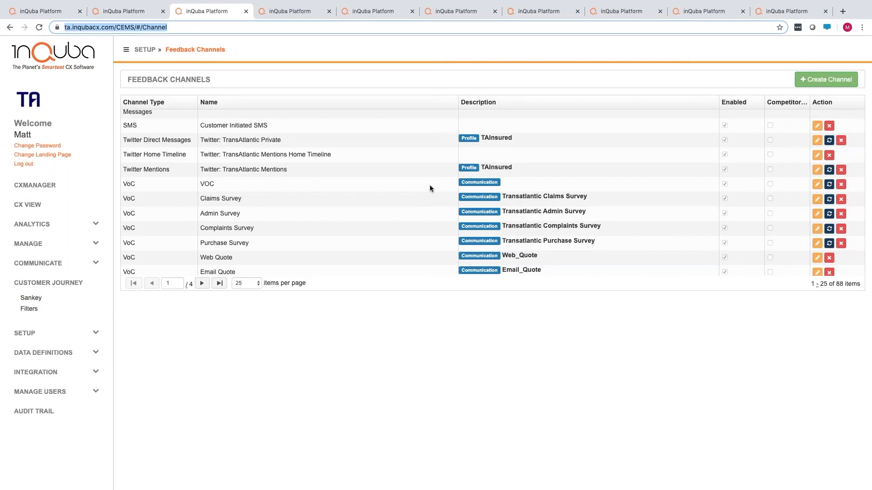
scroll(426, 193, "up", 3)
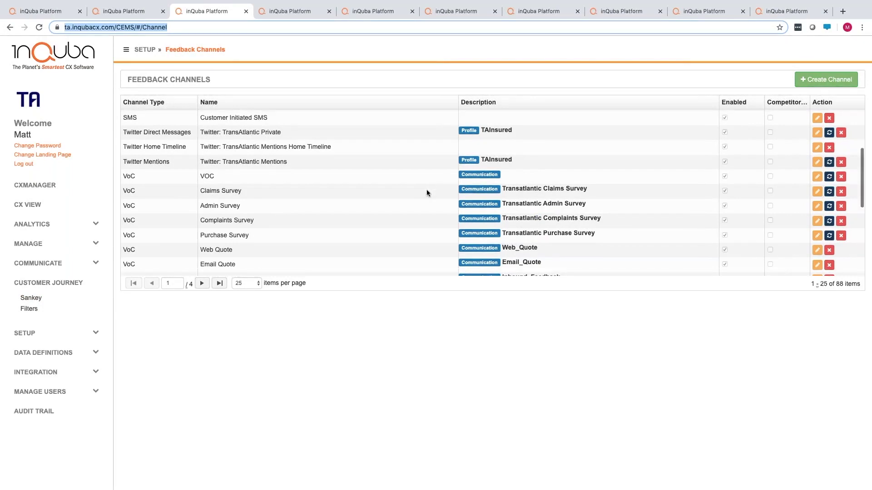
scroll(427, 190, "up", 2)
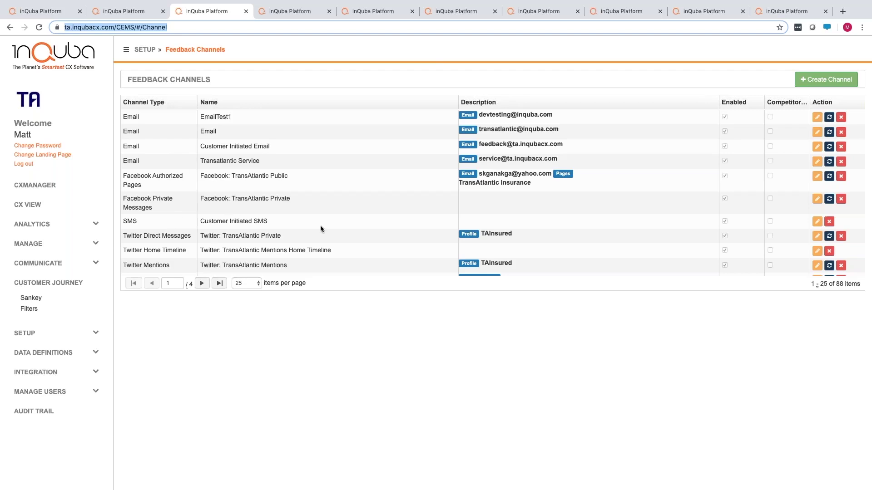
scroll(171, 223, "down", 3)
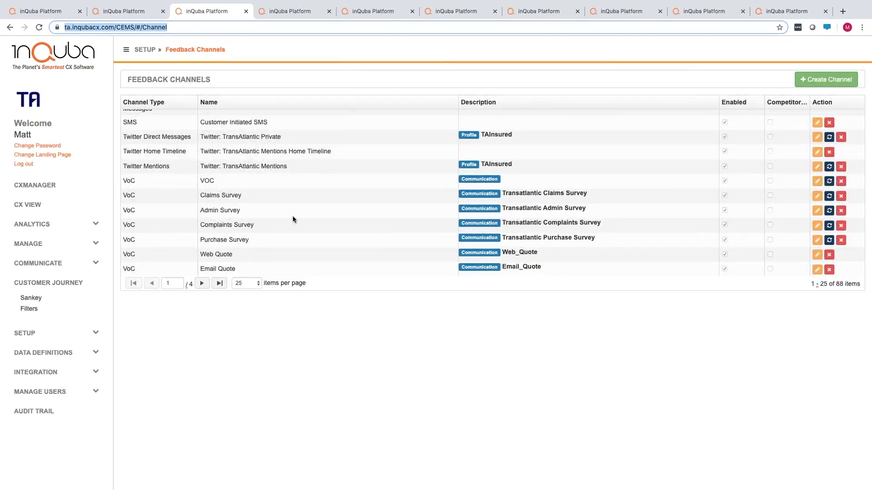
scroll(295, 221, "down", 1)
scroll(294, 221, "down", 1)
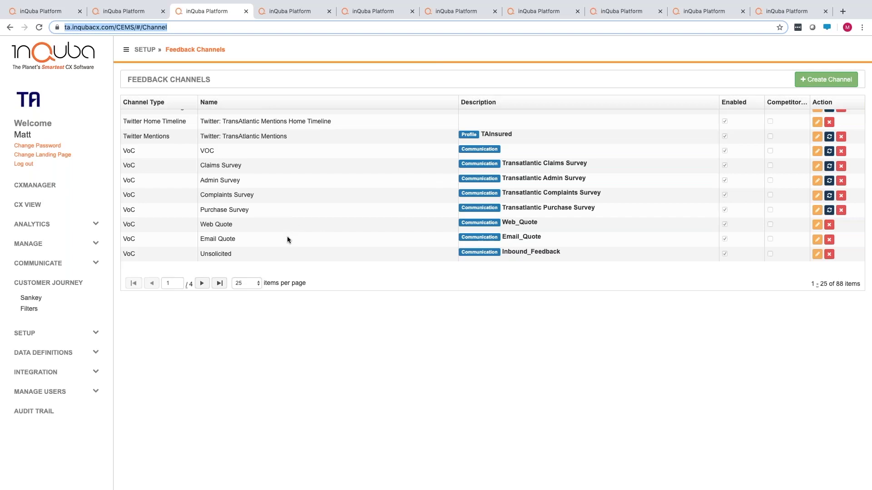
- View the channel types offered for creating a new feedback channel, then dismiss the form without saving
scroll(287, 240, "up", 2)
left_click(813, 81)
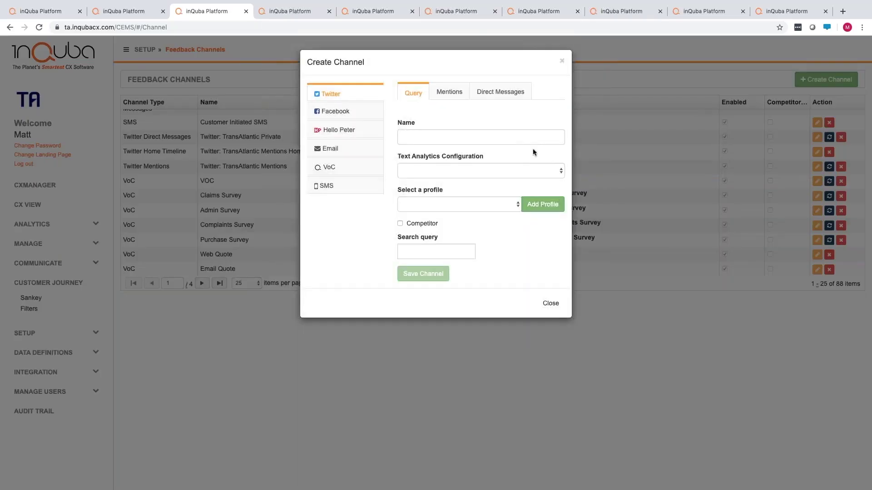
left_click(562, 62)
- Switch to the Manage view of Feedback Channels and browse the incoming customer posts with their sentiment
left_click(287, 11)
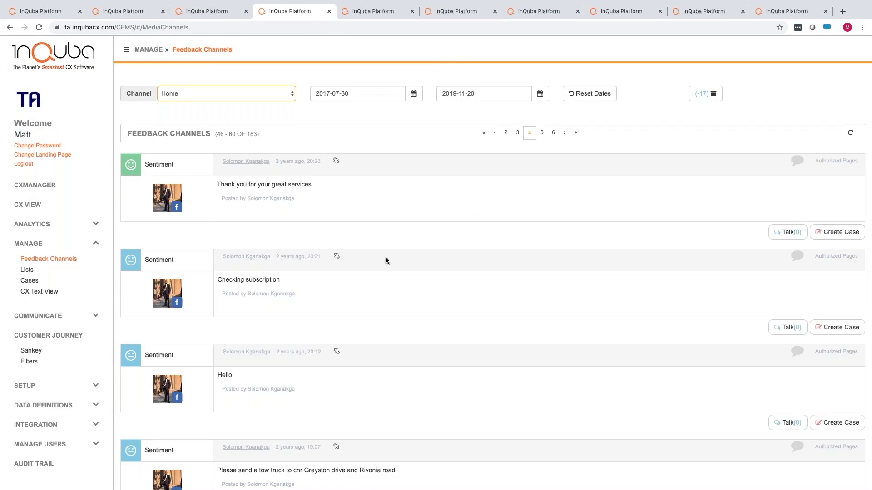
scroll(386, 261, "down", 2)
scroll(386, 261, "up", 2)
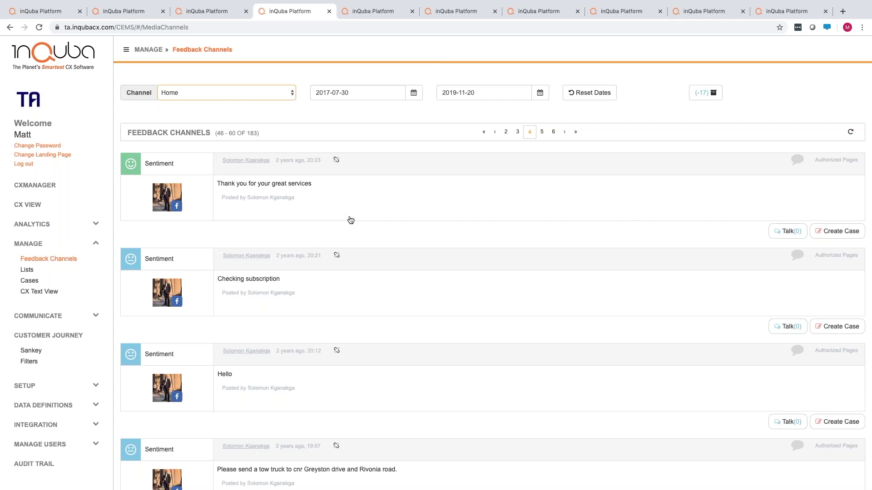
- Switch to the Lists setup page and look through the defined lists down to the rule sets
left_click(369, 10)
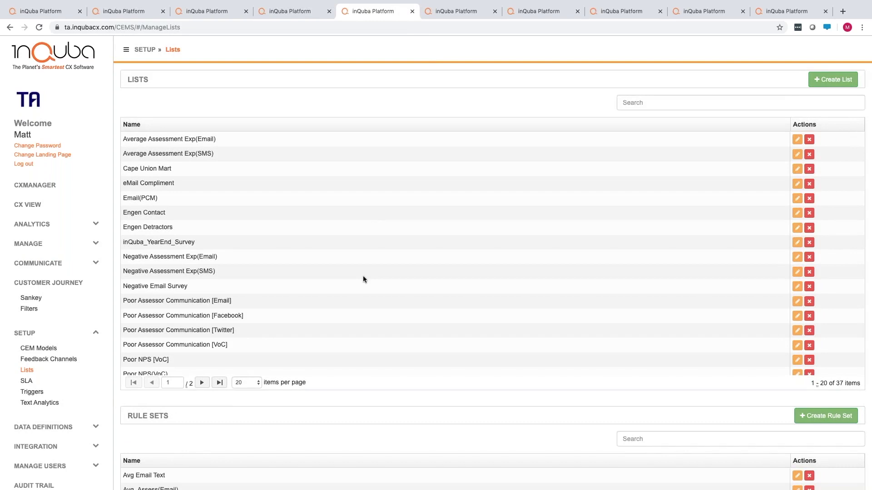
scroll(362, 276, "down", 5)
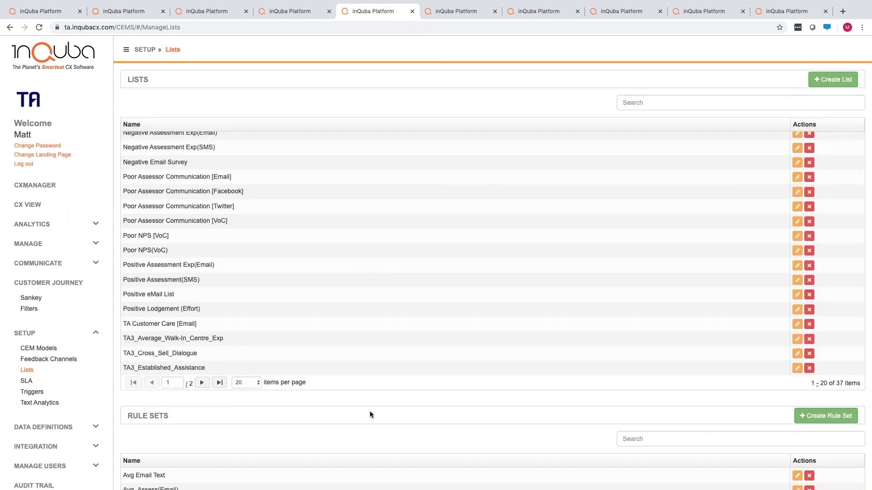
scroll(370, 410, "down", 10)
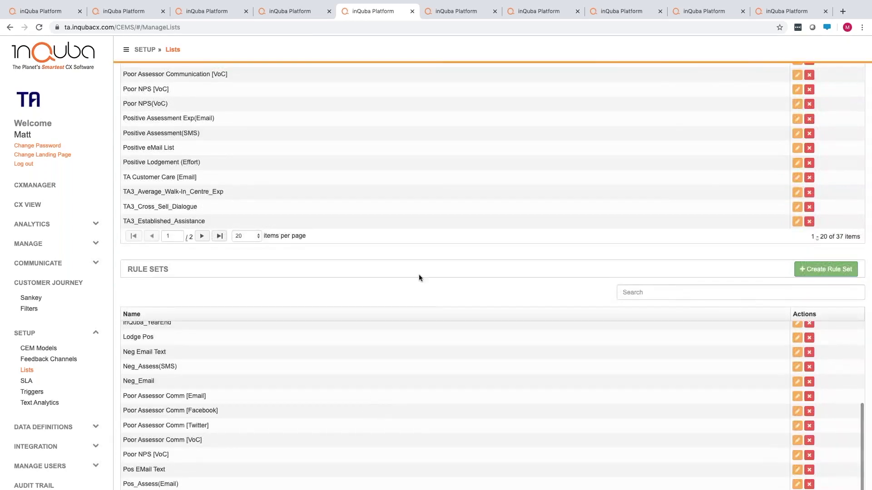
scroll(439, 227, "down", 3)
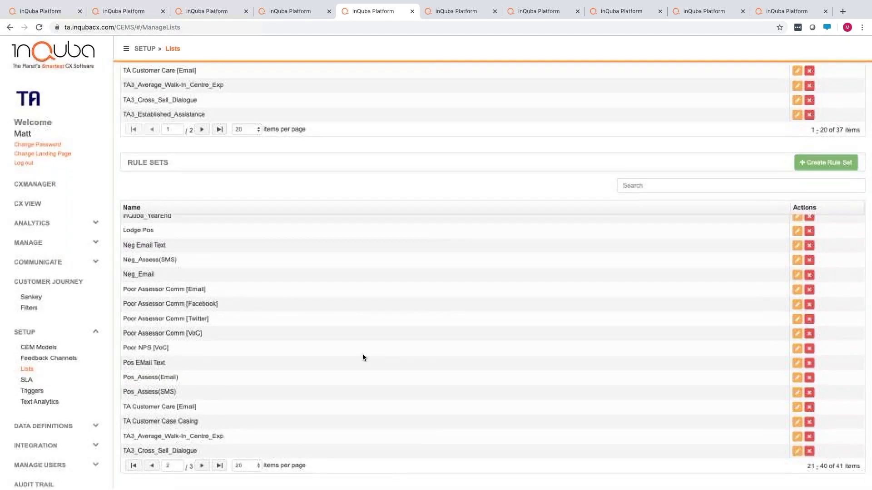
- Look through the rule sets, inspect the rules of Poor Assessor Comm [Facebook] and close it without changes
scroll(363, 354, "up", 5)
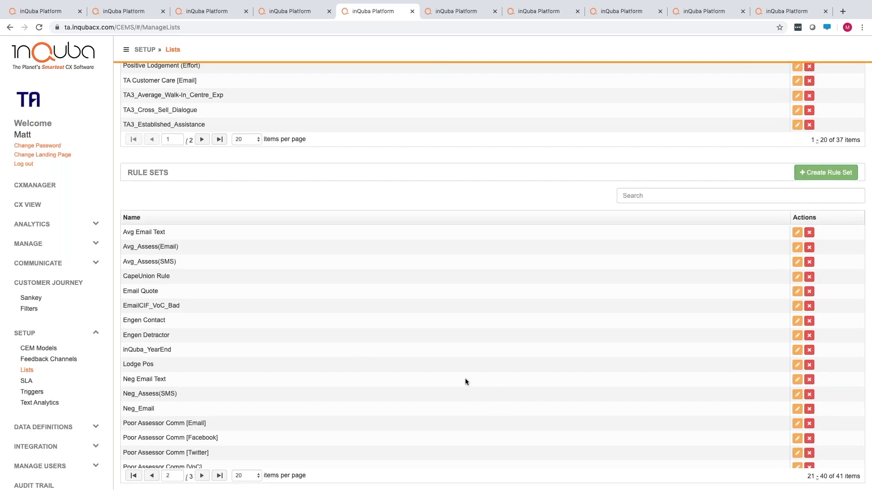
scroll(427, 355, "down", 2)
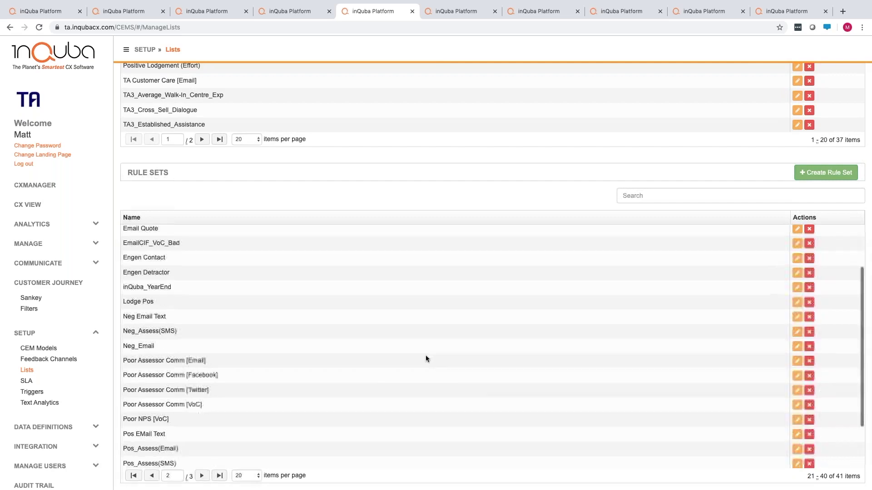
left_click(797, 376)
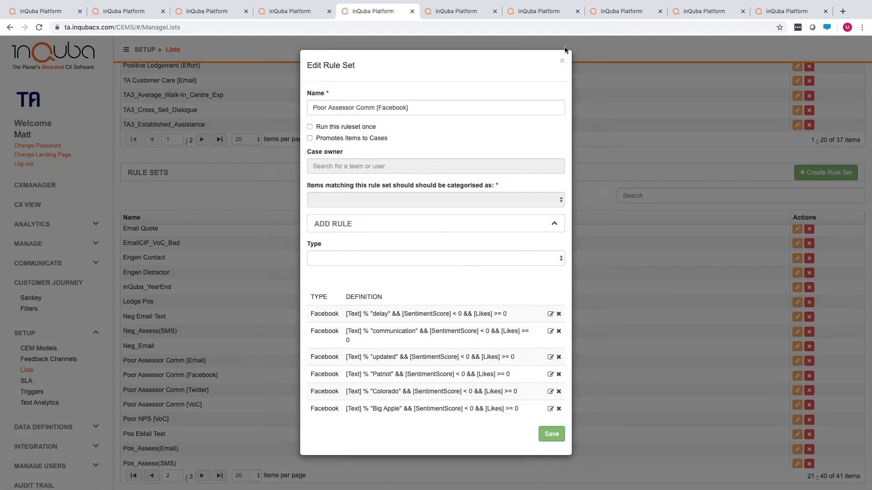
left_click(562, 60)
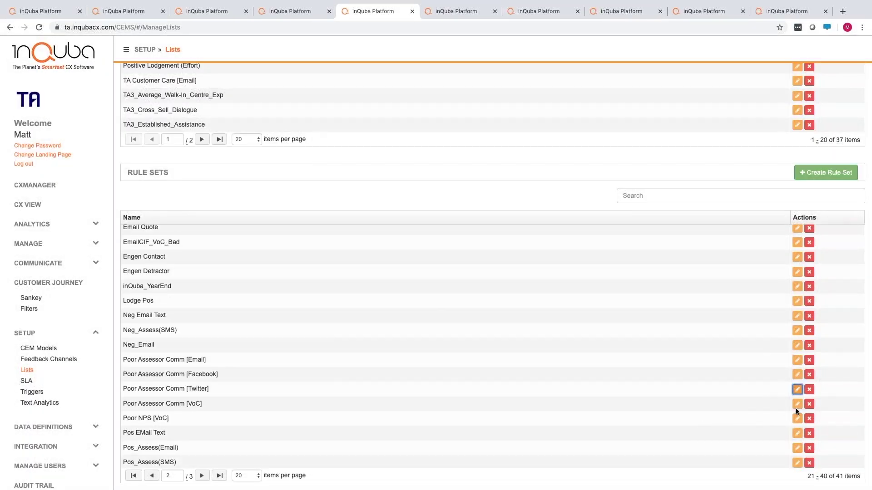
- Inspect the Poor Assessor Comm [VoC] rule set and its available rule types, then close it without changes
left_click(797, 404)
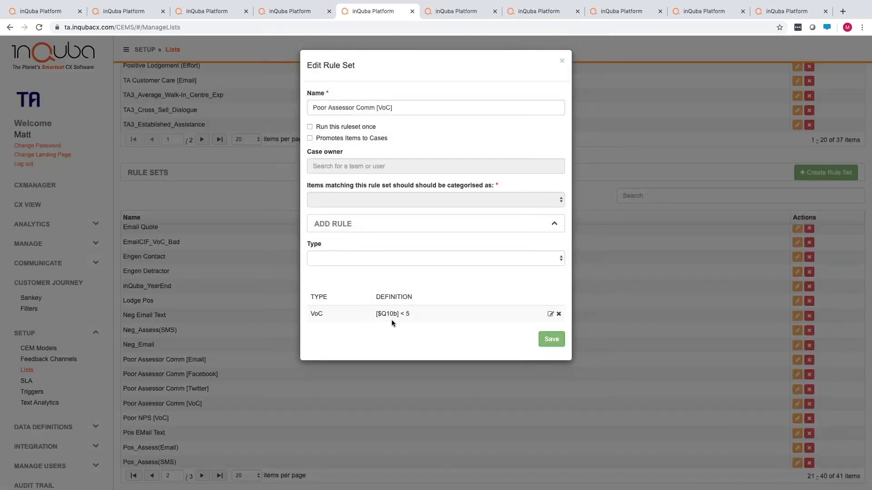
left_click(554, 262)
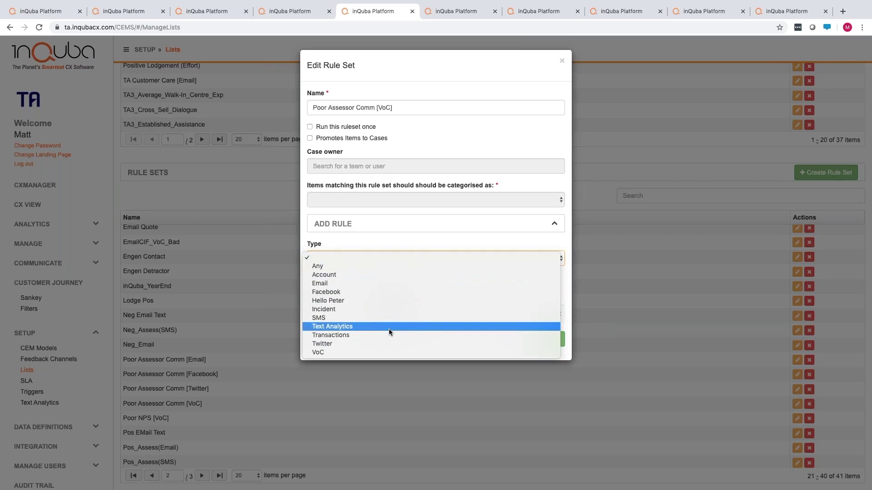
key("Escape")
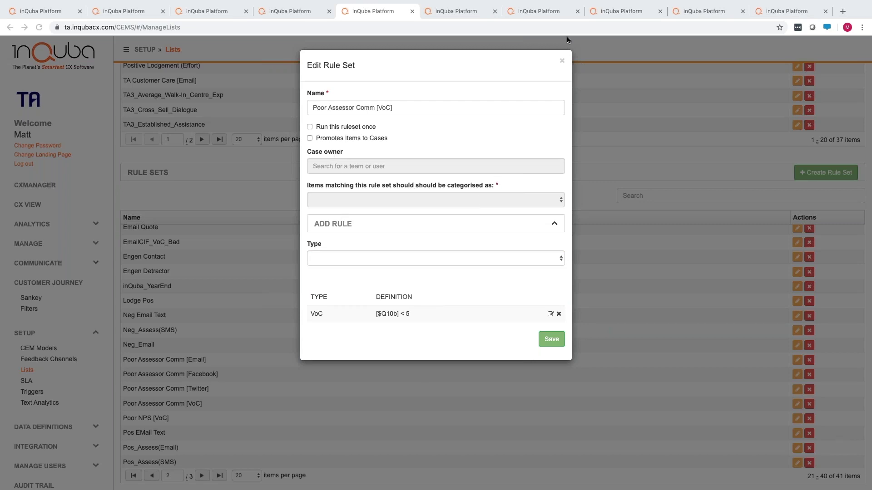
left_click(563, 63)
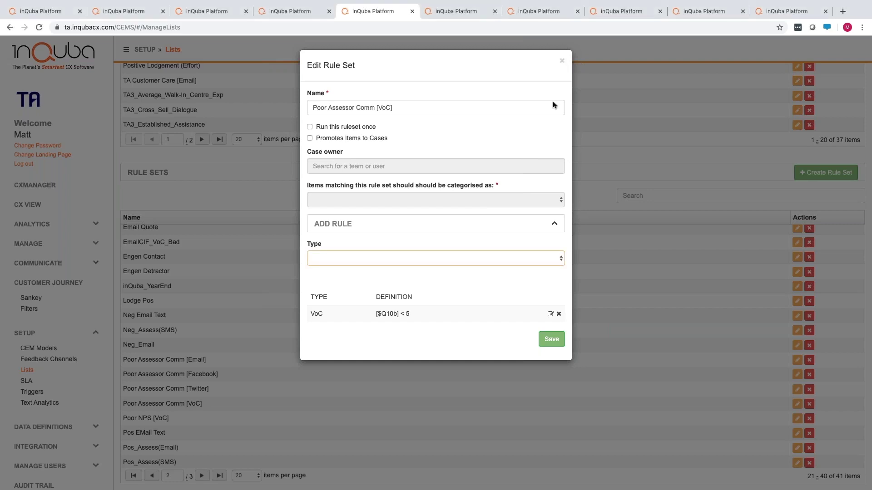
left_click(562, 64)
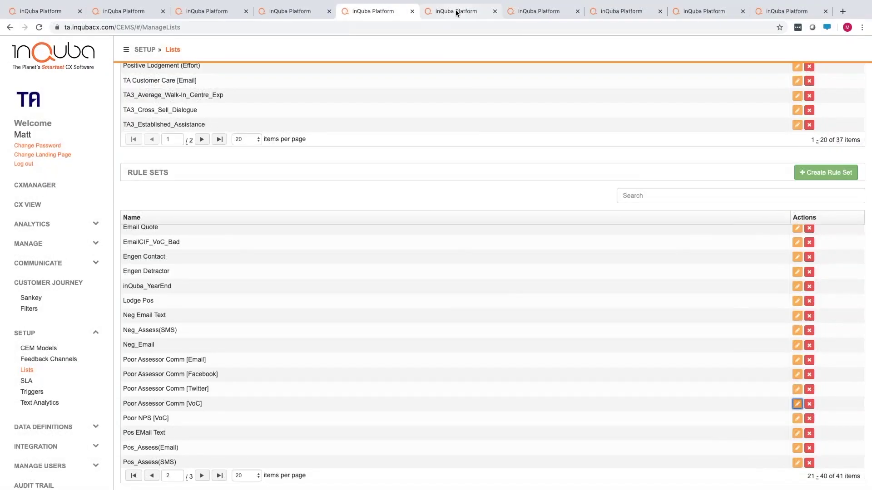
- Switch to the Cases dashboard, filter it to bookmarked cases and look through them
left_click(456, 9)
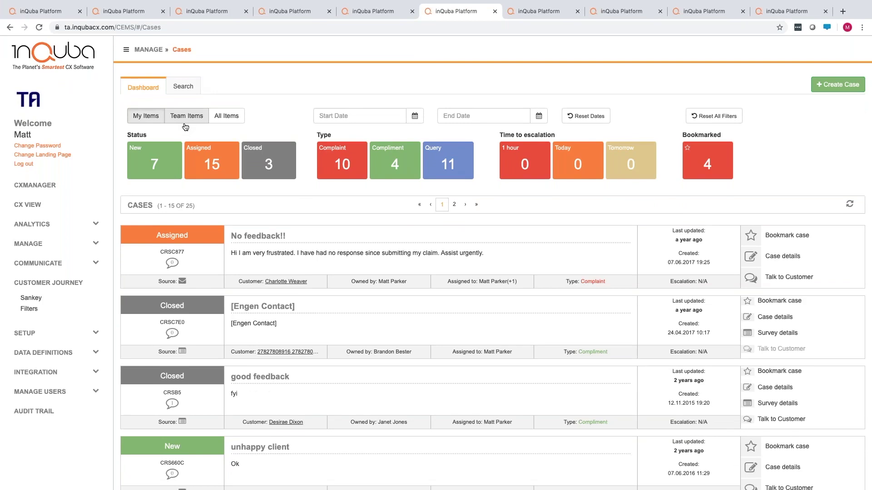
left_click(223, 122)
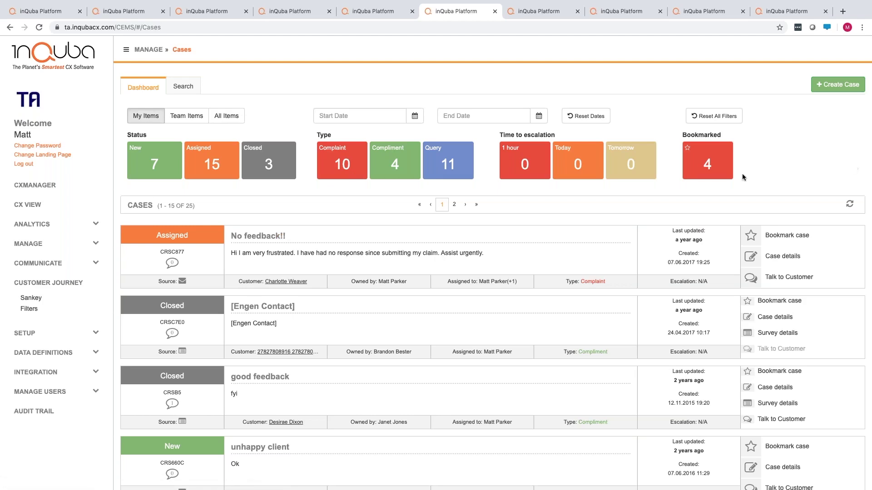
left_click(717, 166)
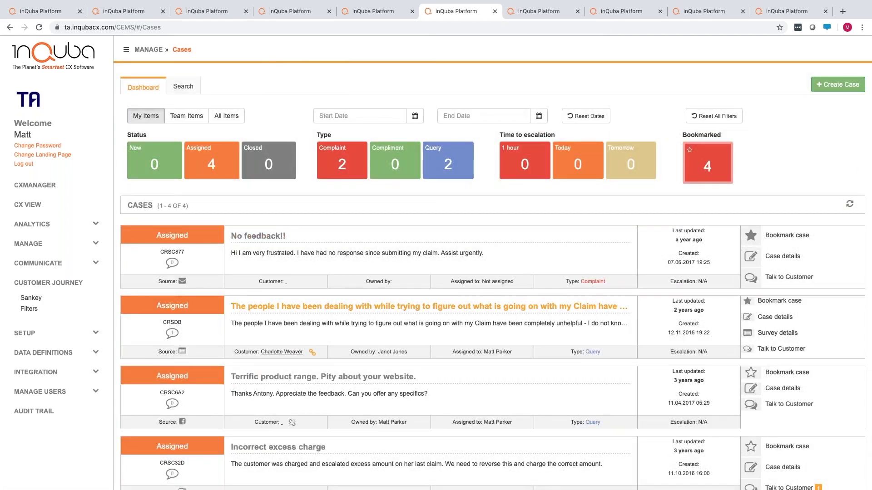
scroll(427, 306, "down", 1)
scroll(207, 210, "down", 2)
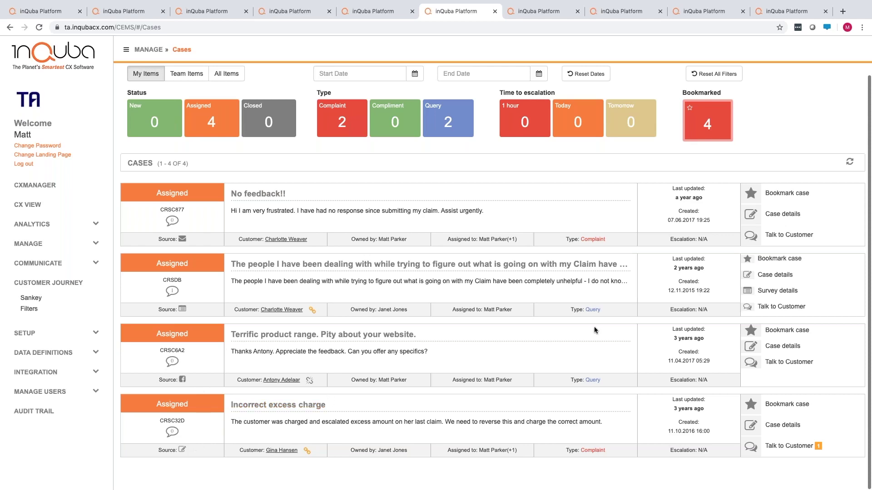
scroll(668, 219, "up", 1)
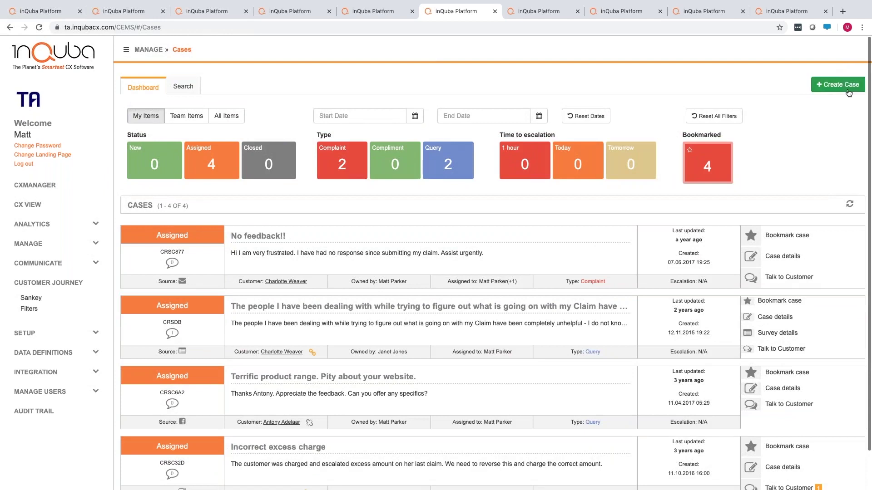
left_click(848, 91)
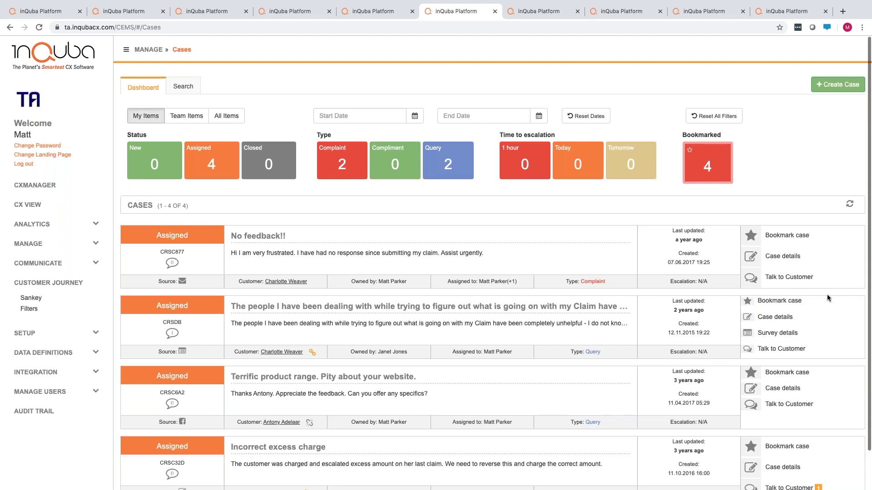
- Show the survey details of the second bookmarked case and examine its answer sheet and event data
left_click(777, 333)
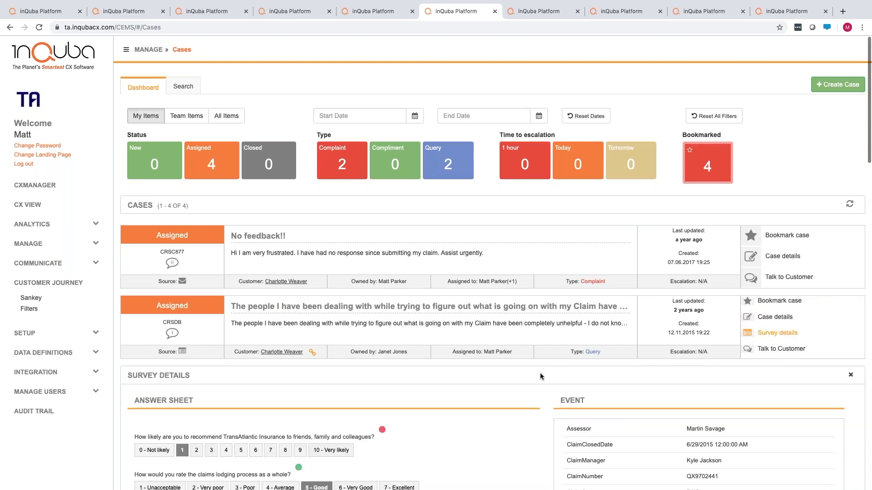
scroll(541, 376, "down", 4)
scroll(540, 376, "down", 2)
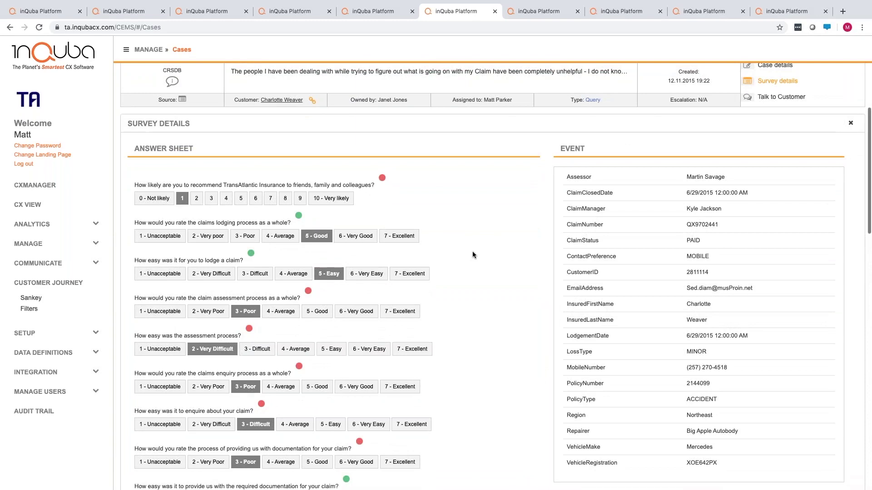
scroll(376, 348, "down", 2)
scroll(376, 348, "down", 3)
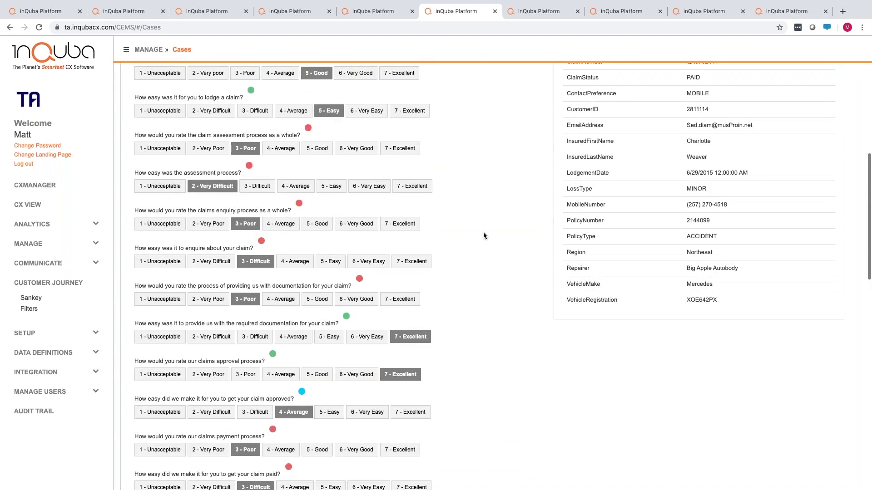
scroll(483, 232, "up", 4)
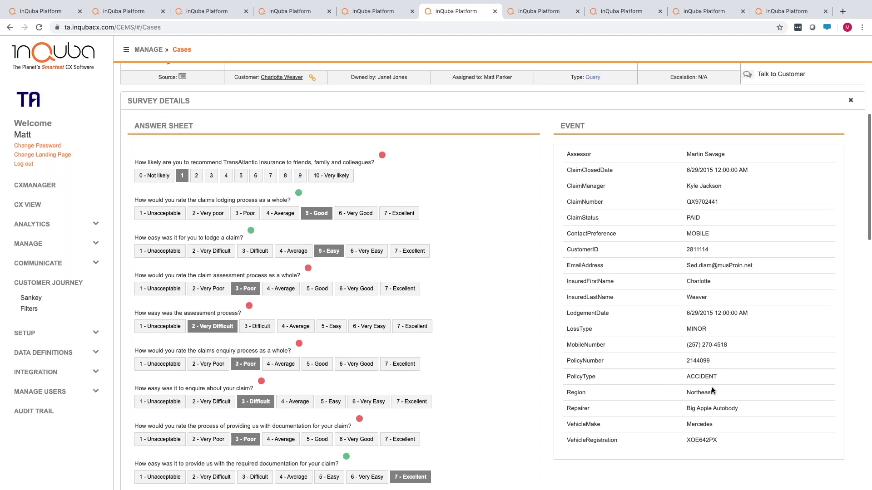
scroll(712, 390, "up", 3)
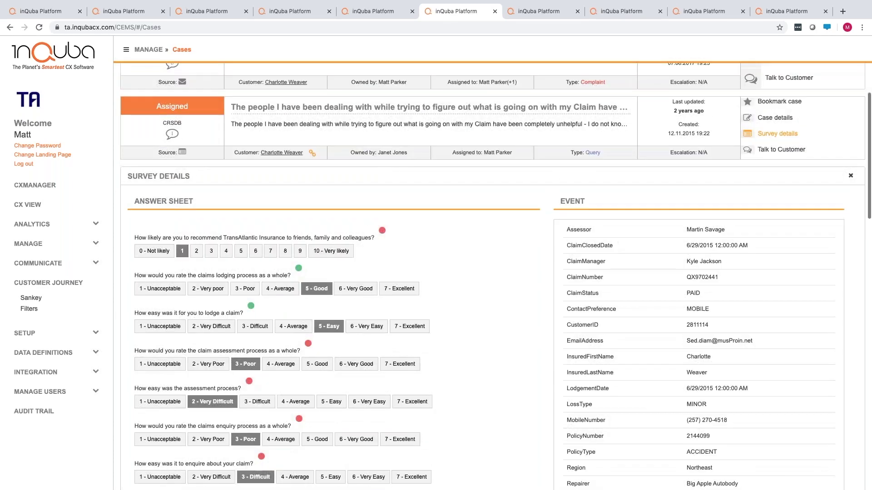
scroll(355, 248, "up", 3)
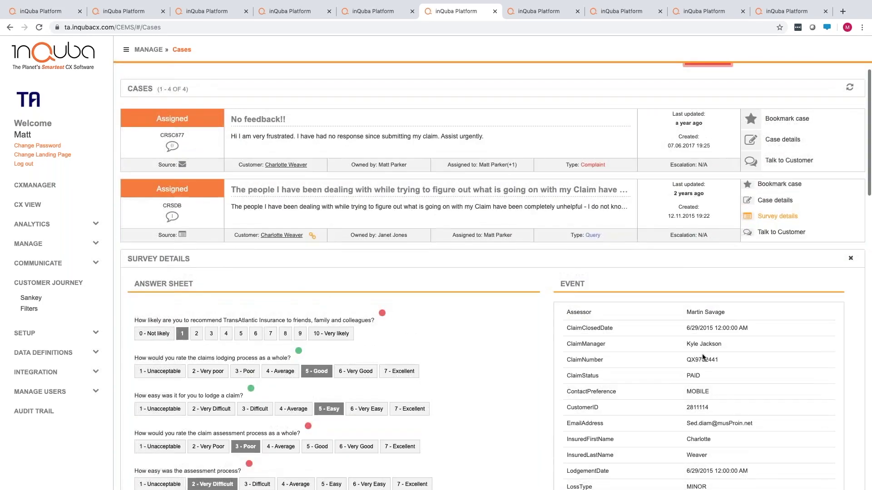
- Show the contact summary of the customer linked to that case and open the full customer profile
left_click(281, 235)
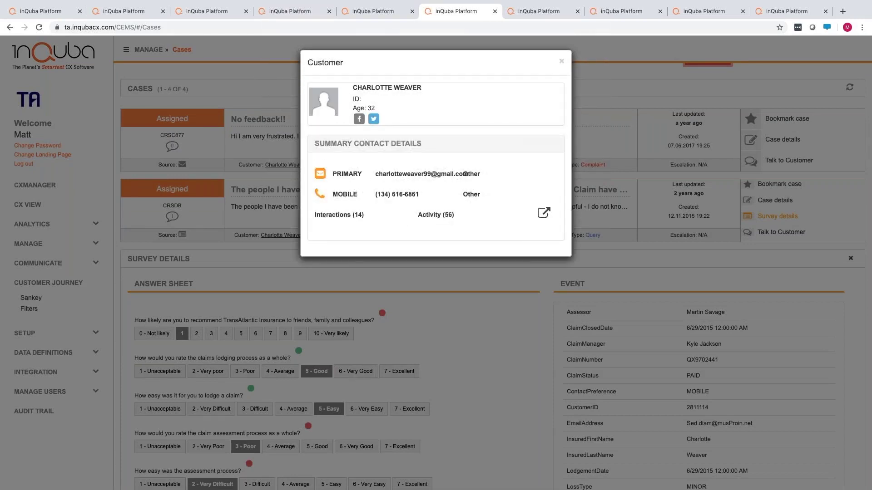
left_click(542, 214)
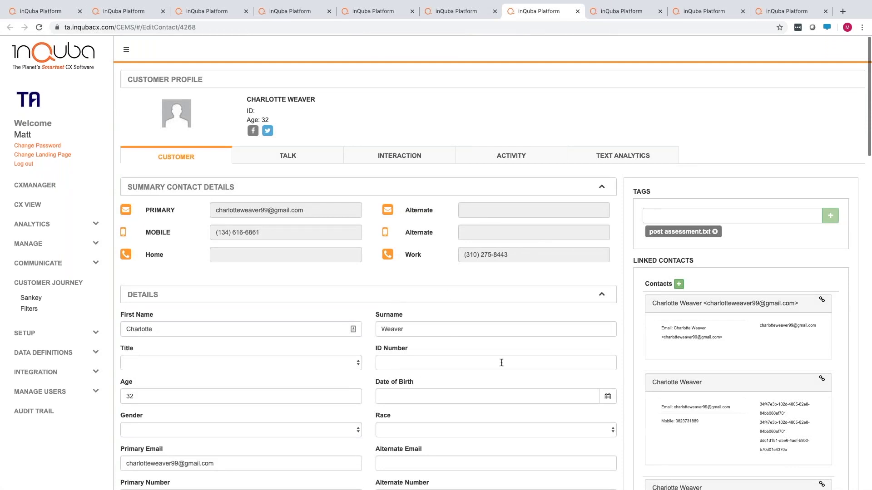
- Examine the customer's contact details, profile attributes and linked contacts, and show the customer's interaction history
scroll(502, 362, "down", 5)
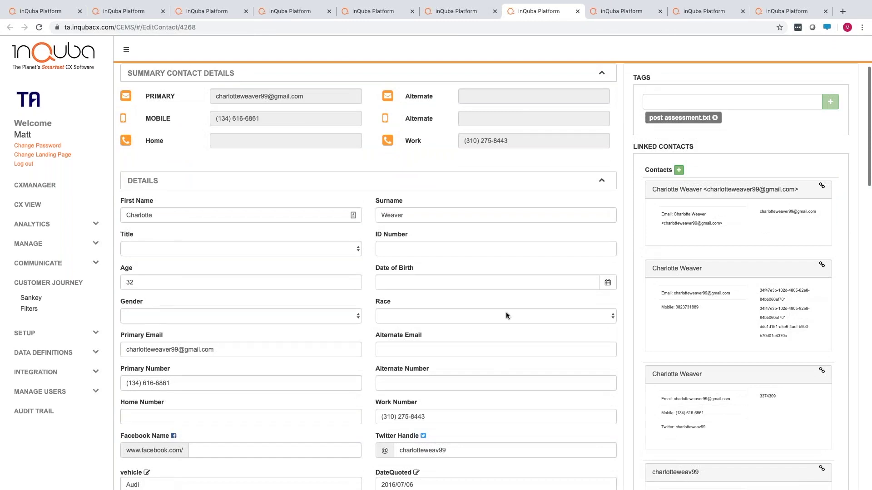
scroll(506, 312, "down", 10)
scroll(505, 312, "down", 5)
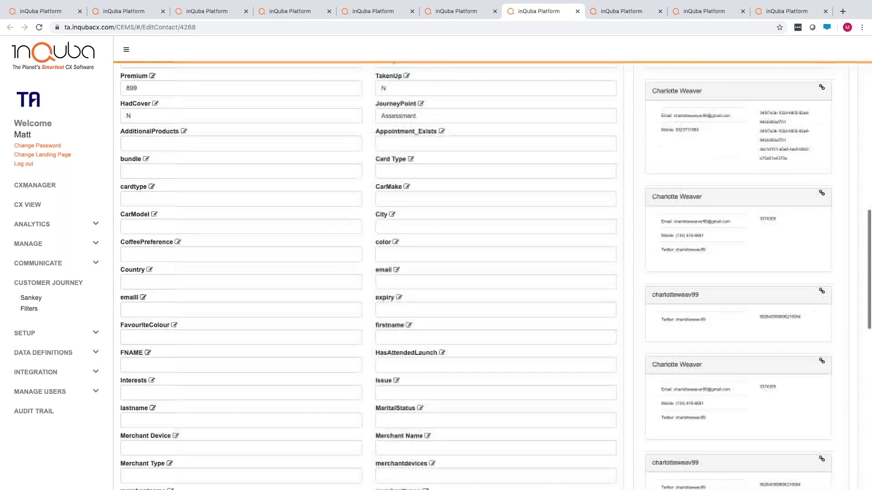
scroll(506, 312, "up", 18)
scroll(363, 144, "up", 2)
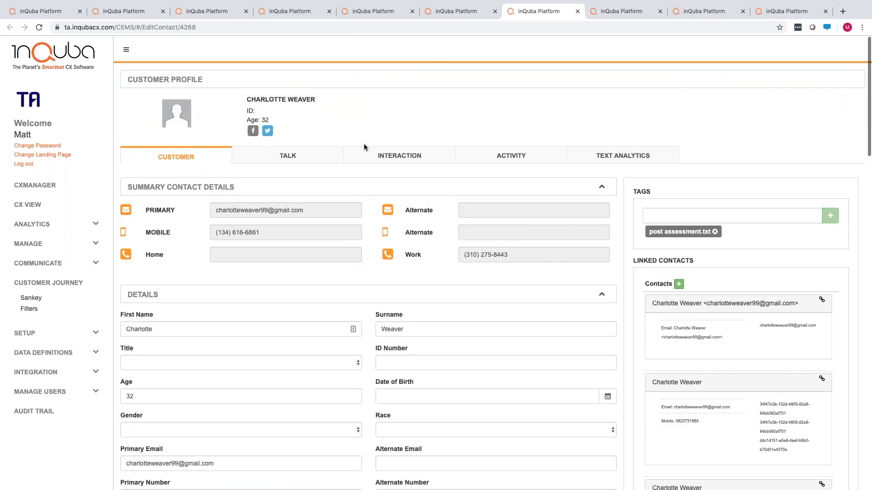
left_click(399, 157)
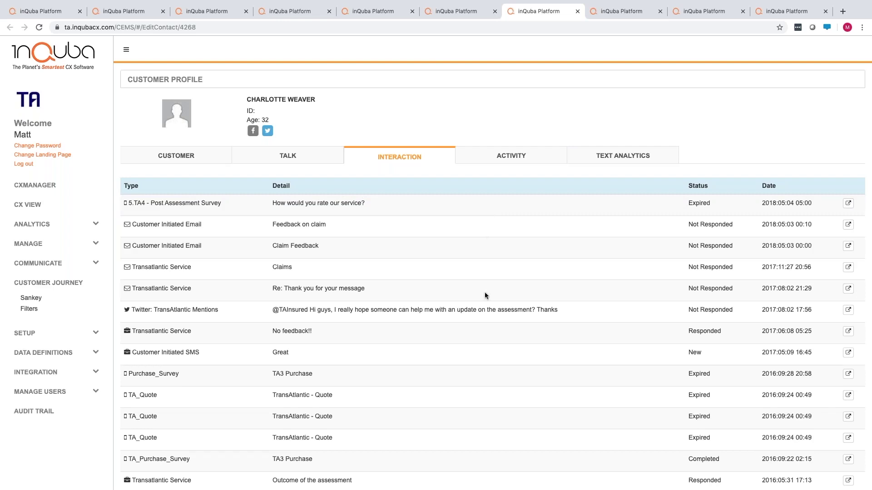
- View the customer's activity records and inspect the hits of the Claim node in the text analytics model, closing the hits list again
left_click(511, 159)
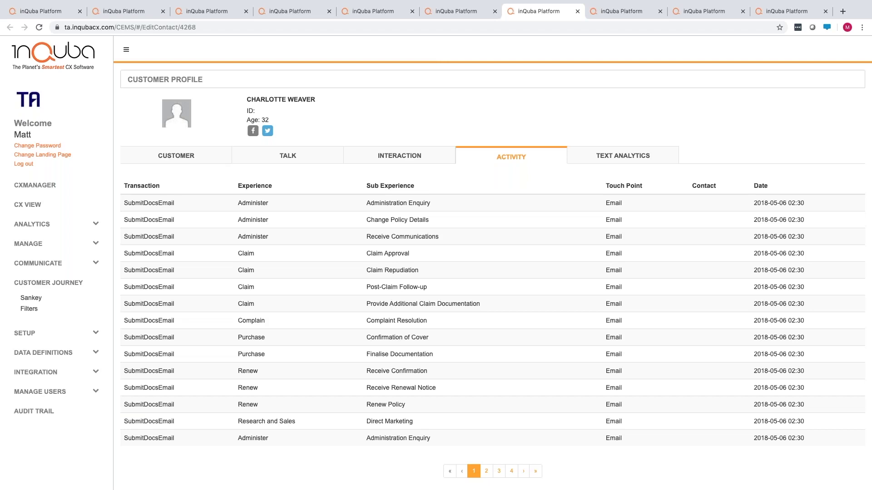
left_click(623, 156)
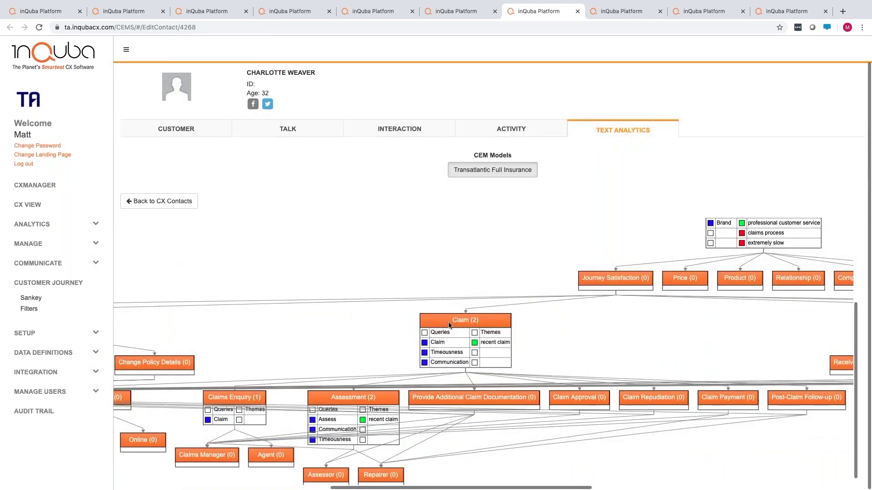
left_click(448, 325)
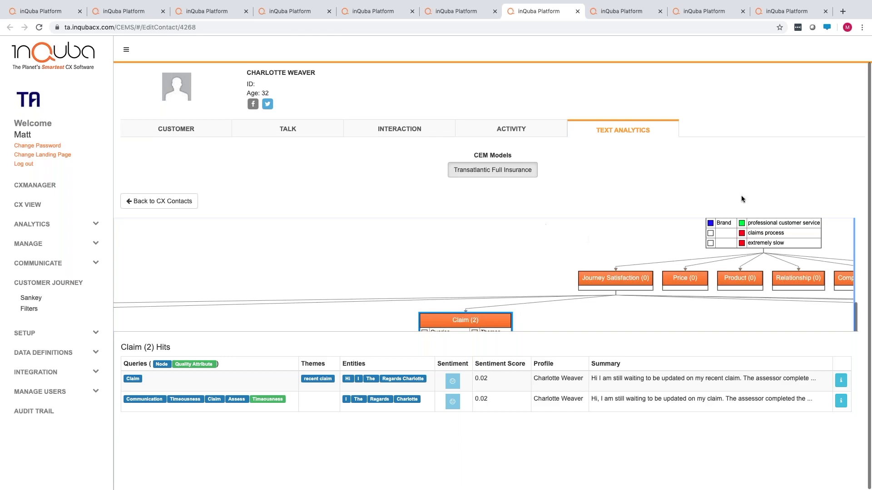
left_click(649, 238)
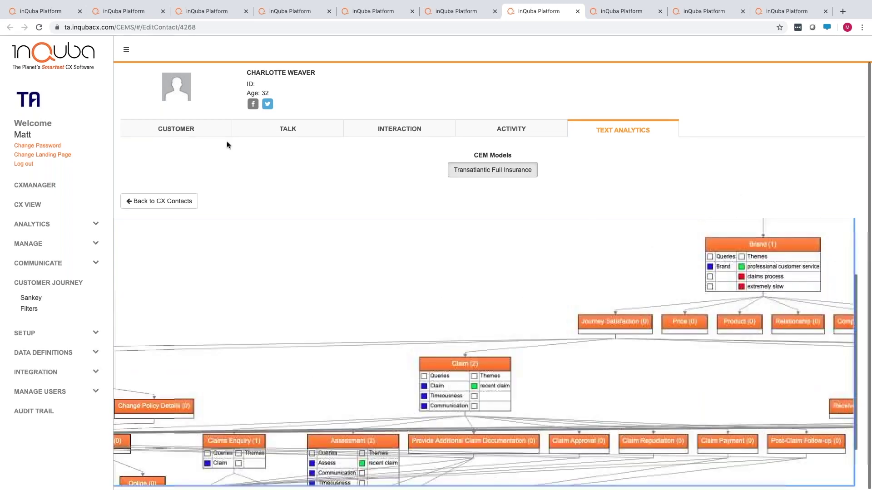
- Show the customer's Talk section and look over the message composer and the conversation history
left_click(277, 130)
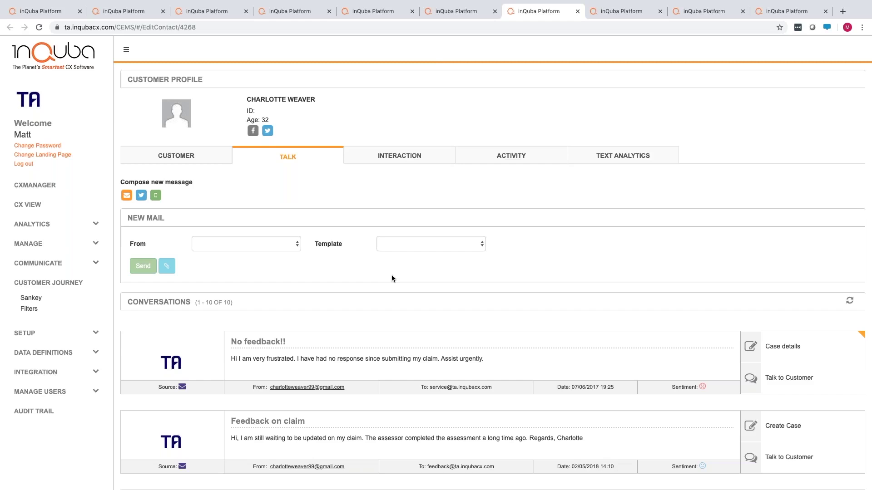
scroll(421, 321, "down", 3)
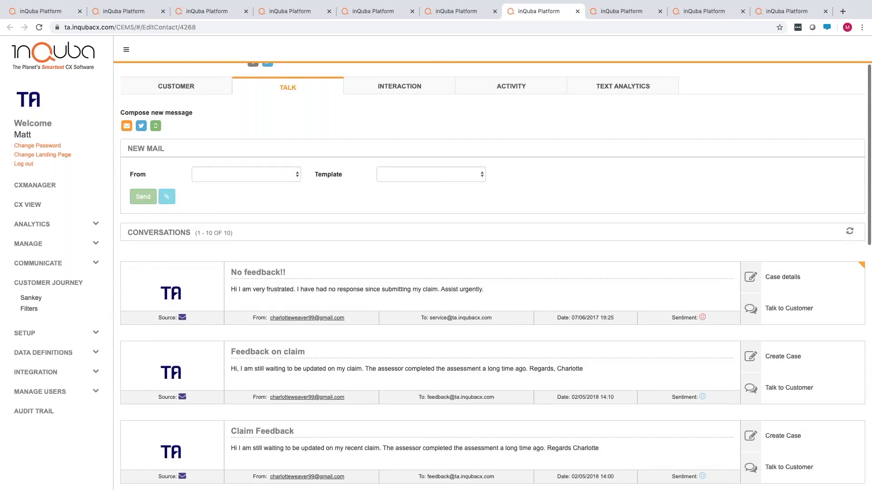
scroll(356, 323, "up", 1)
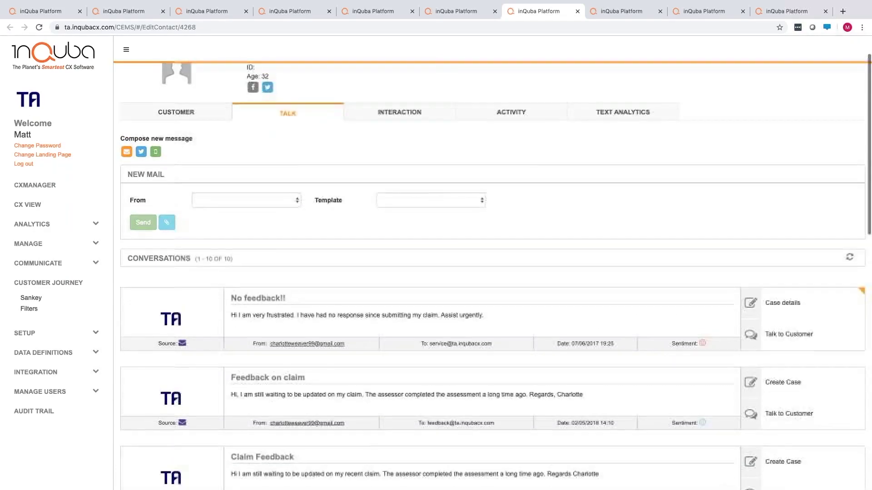
scroll(355, 323, "down", 1)
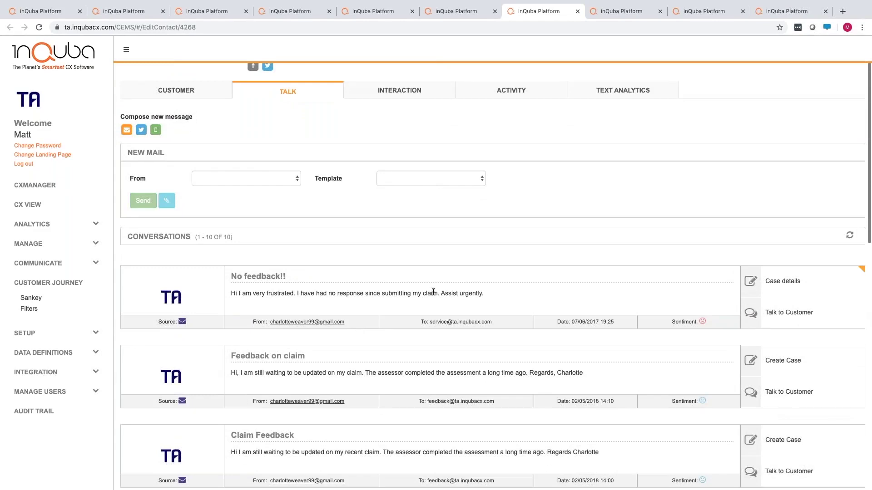
scroll(553, 244, "down", 1)
scroll(554, 244, "up", 2)
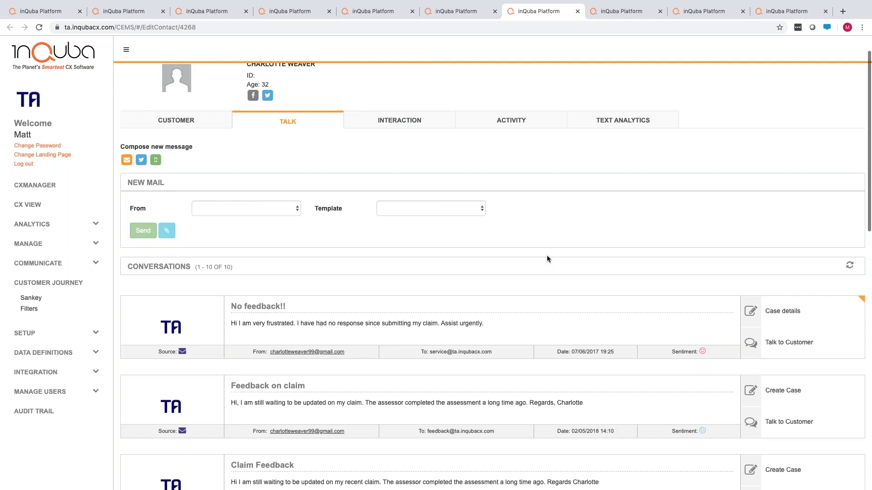
- Return to the cases page, dismiss the contact summary, and examine the second bookmarked case's details before closing them
left_click(444, 13)
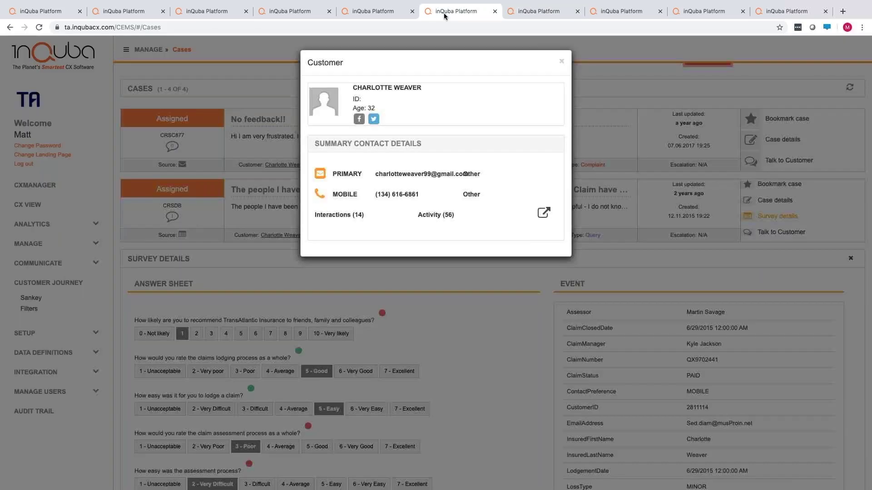
left_click(562, 64)
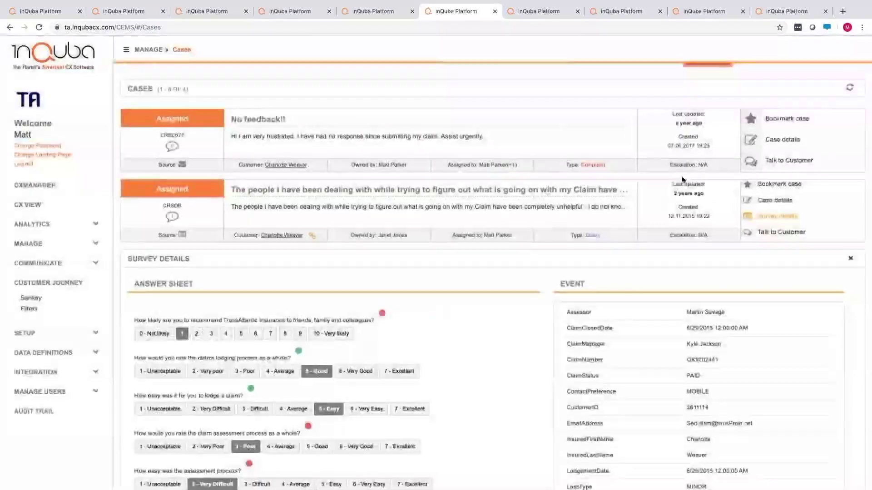
left_click(774, 201)
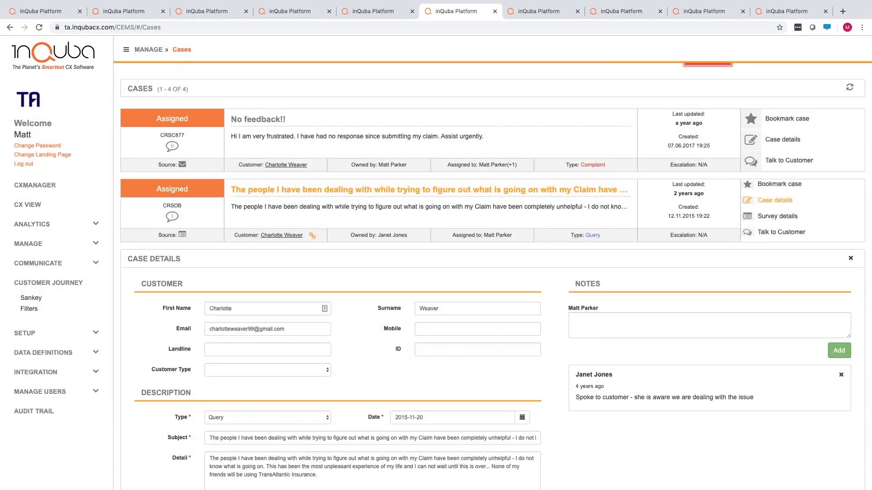
scroll(677, 258, "down", 2)
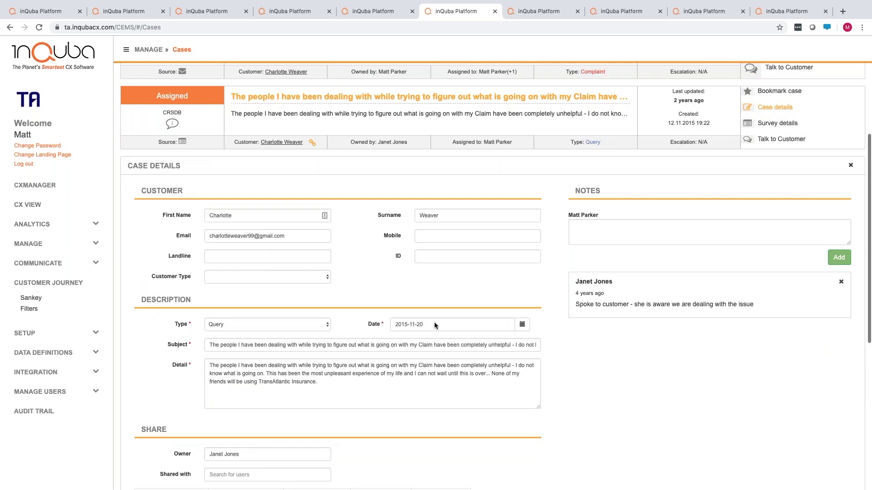
scroll(454, 331, "down", 3)
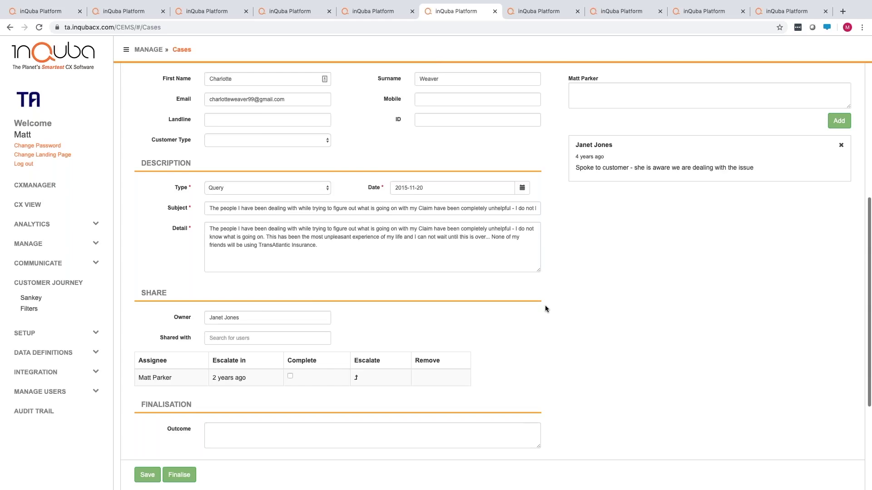
scroll(546, 308, "down", 3)
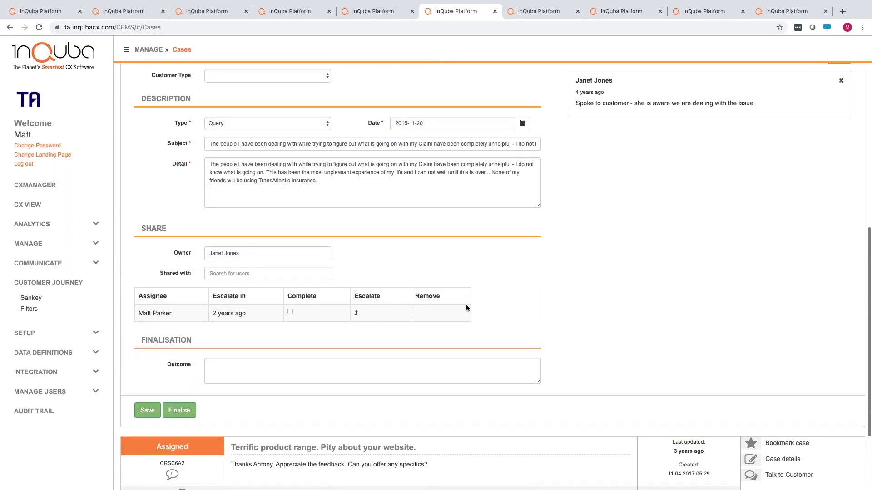
scroll(466, 305, "up", 10)
left_click(772, 223)
scroll(648, 241, "up", 2)
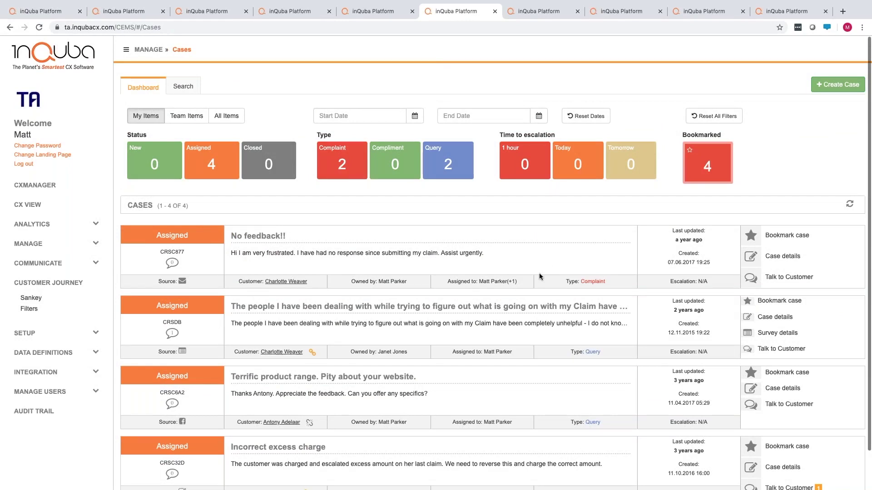
- Remove the bookmarked filter from the cases dashboard and view the SLA configuration with its reminder settings
left_click(695, 175)
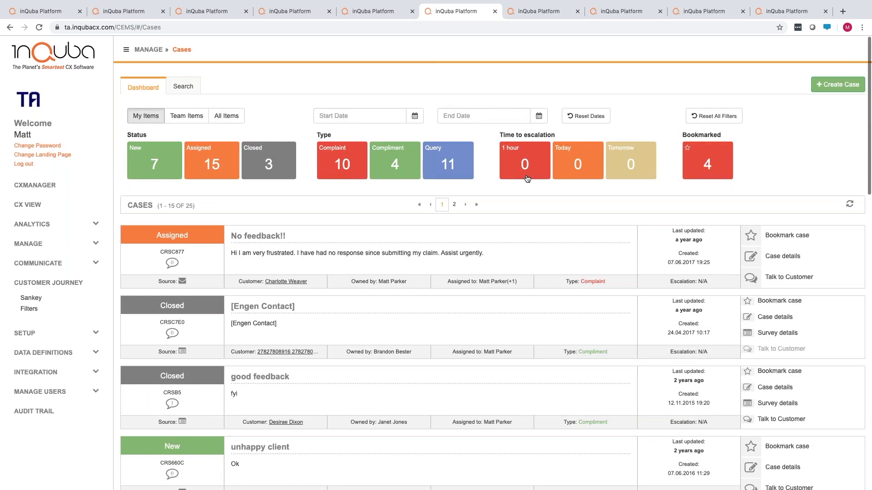
left_click(41, 337)
left_click(33, 383)
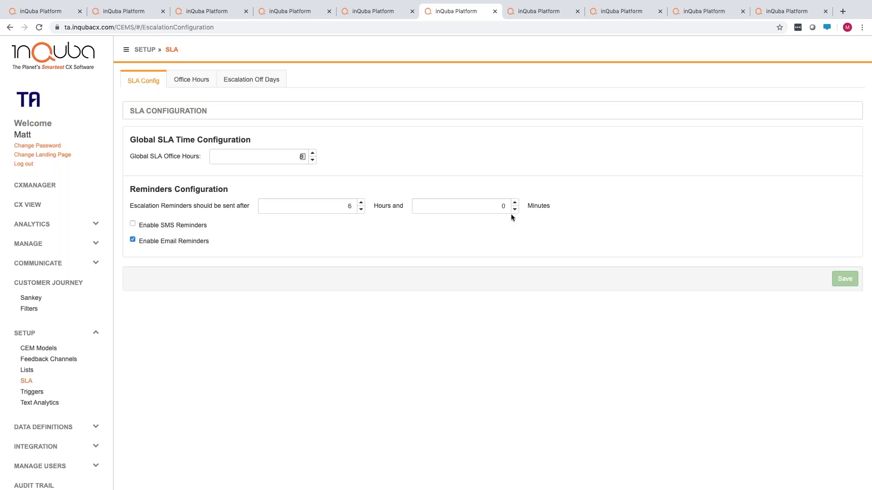
left_click(620, 12)
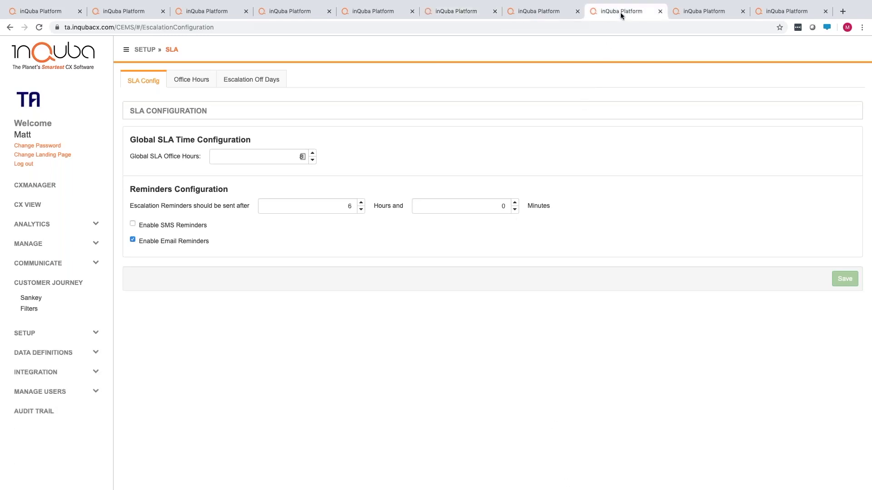
- View the case attributes setup and inspect the steps of the Demo case autofill
left_click(699, 13)
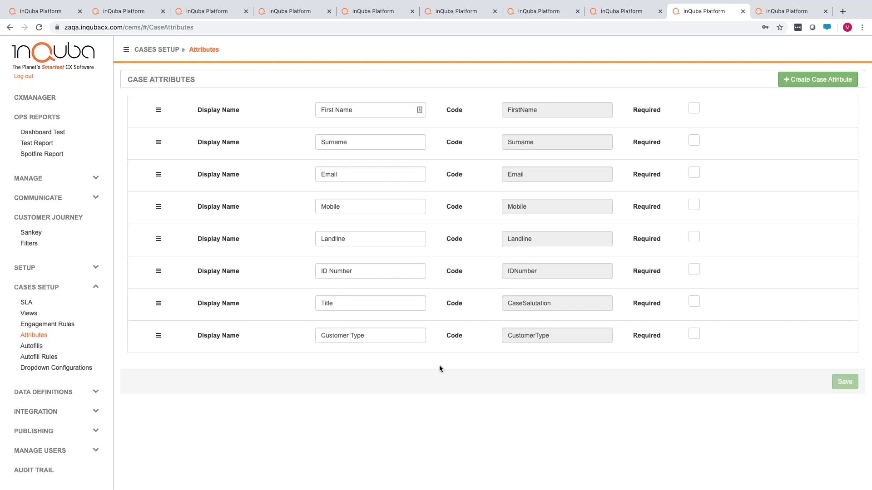
left_click(32, 346)
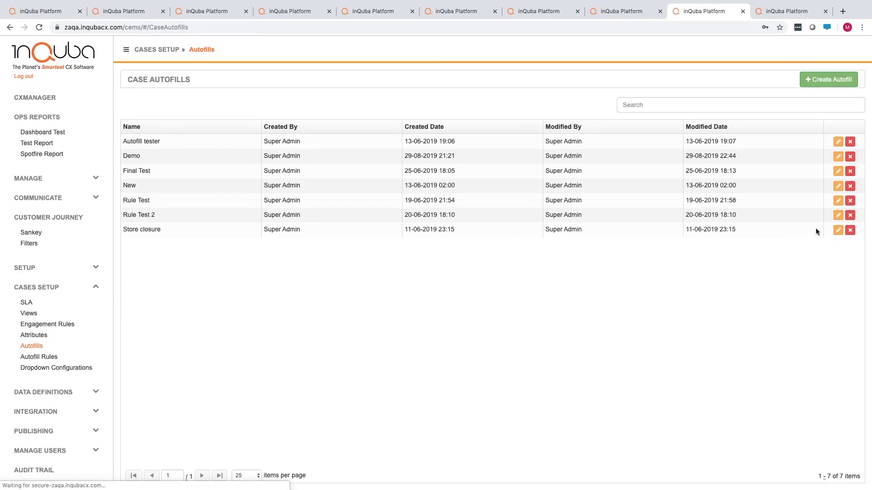
left_click(838, 157)
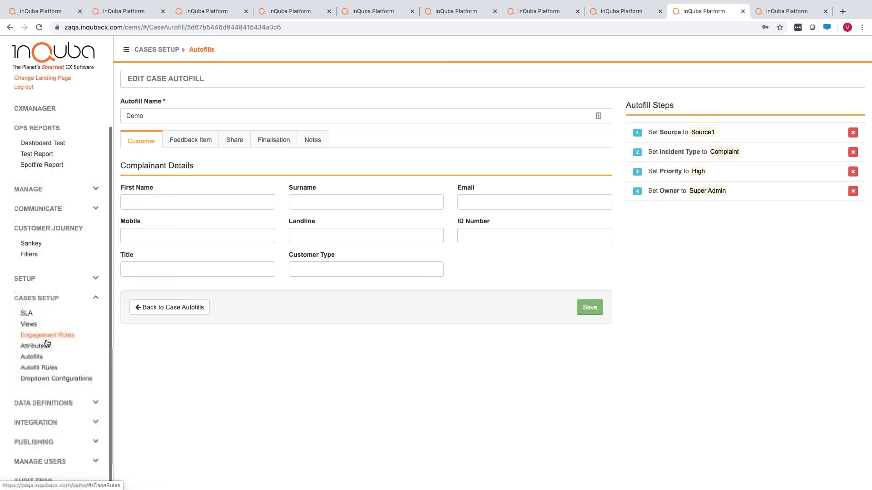
- List the case engagement rules and inspect the Demo Closed rule's conditions
left_click(42, 338)
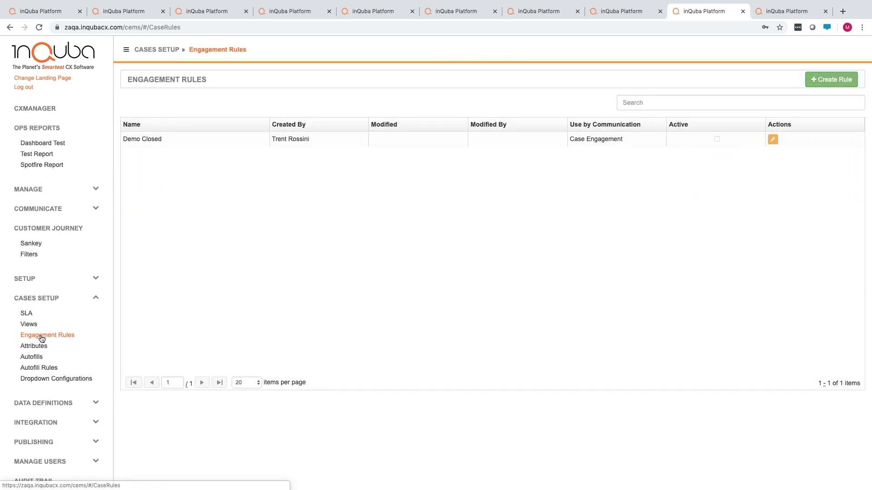
left_click(773, 140)
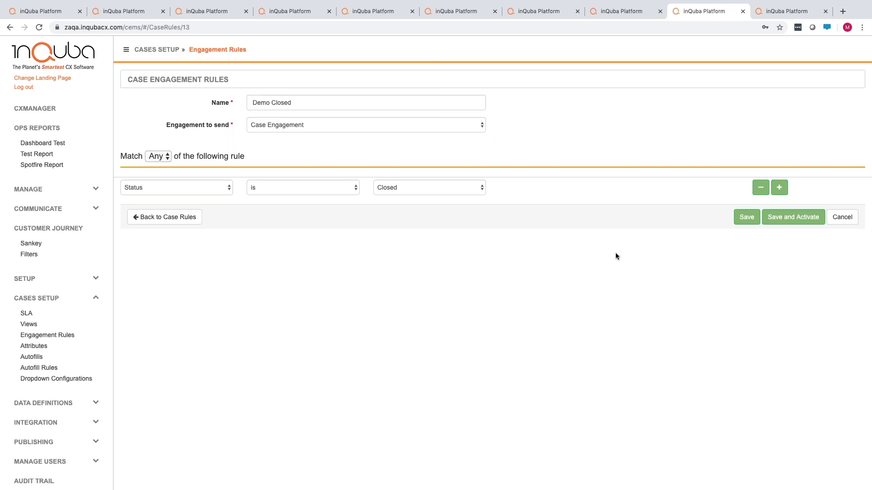
- Switch to the Case Management Report and examine its case totals, cases by source, new versus closed performance and cases by owner
left_click(791, 12)
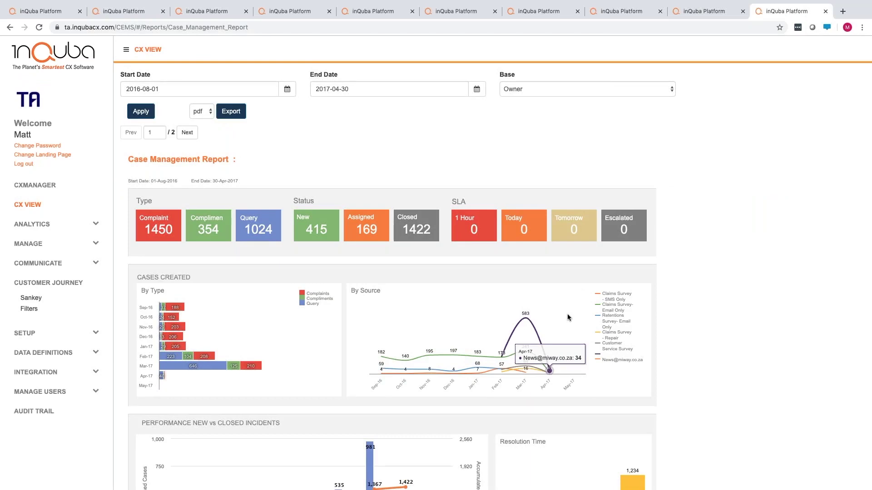
scroll(732, 290, "down", 1)
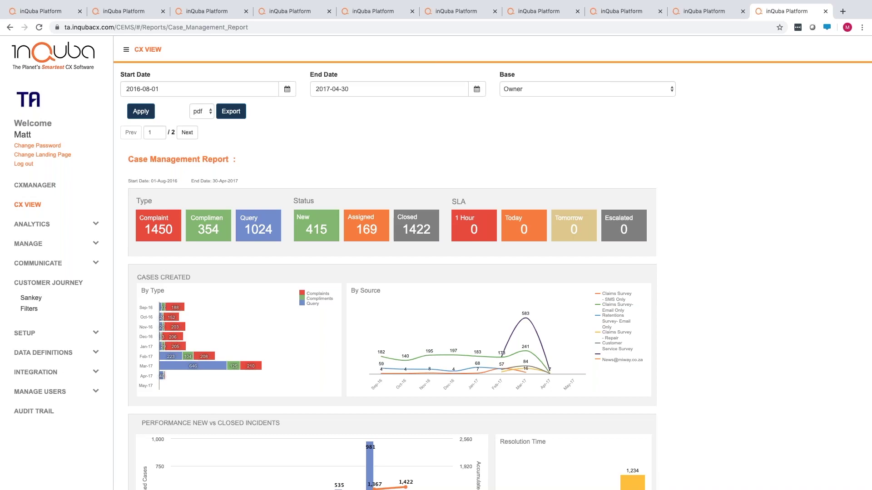
mouse_move(502, 321)
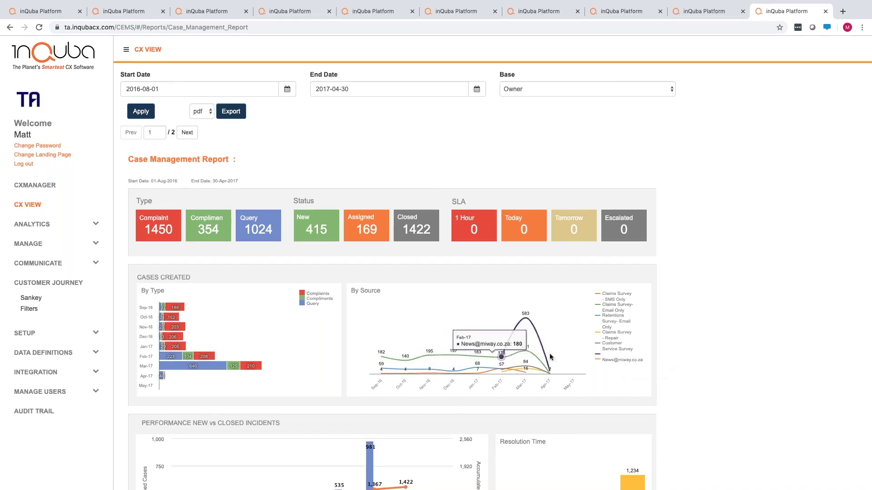
mouse_move(567, 354)
scroll(567, 354, "down", 1)
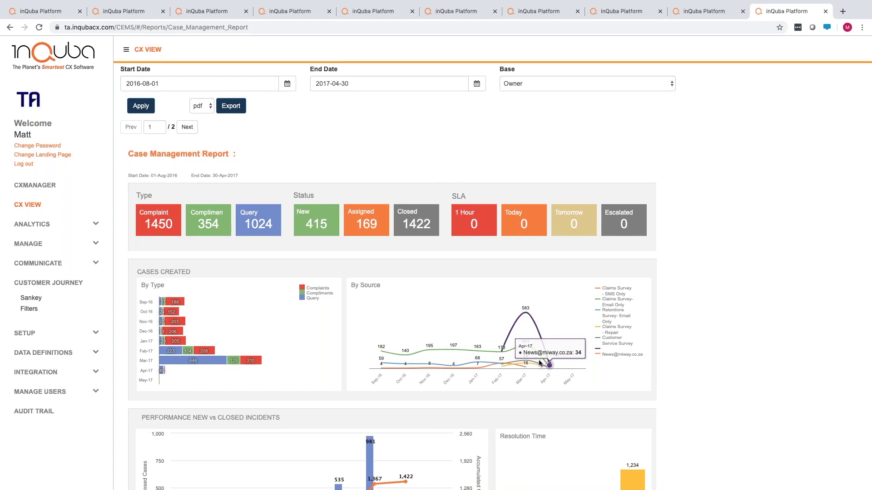
scroll(544, 315, "down", 6)
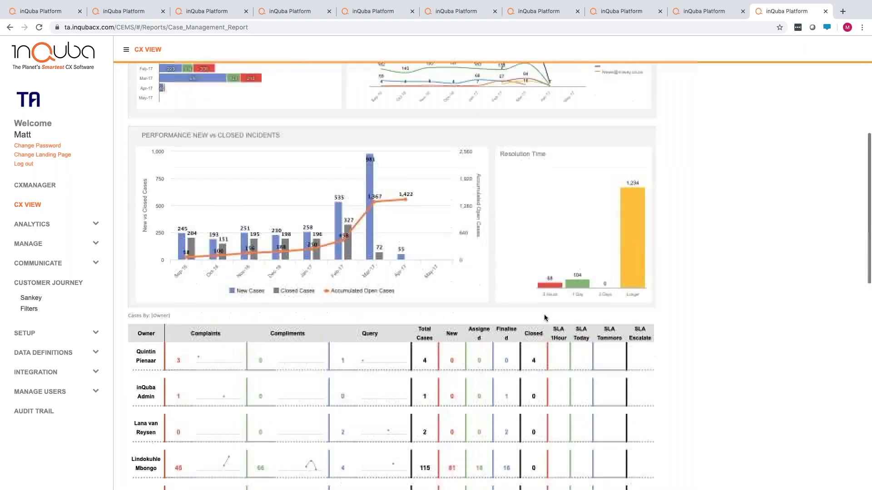
scroll(544, 317, "down", 1)
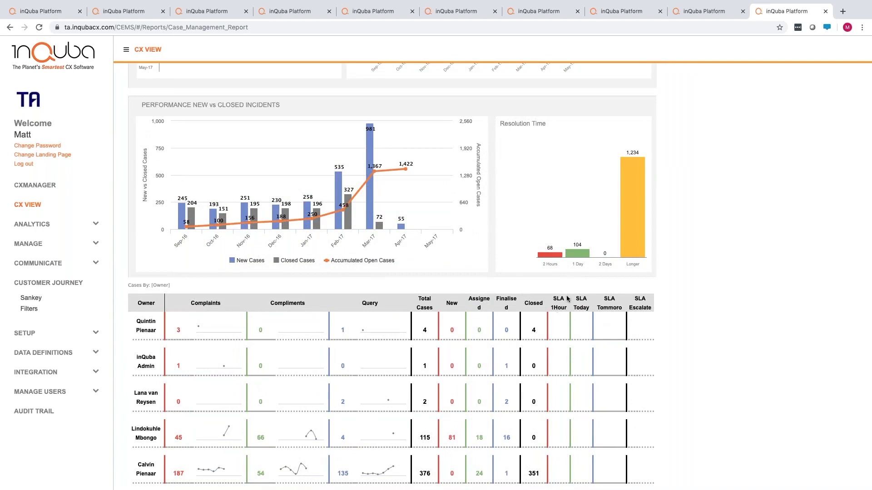
scroll(644, 287, "down", 3)
scroll(644, 286, "up", 10)
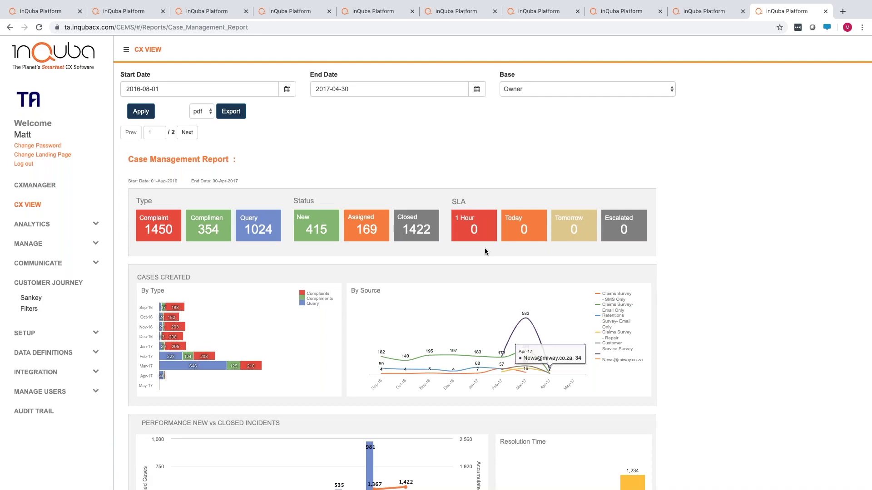
scroll(484, 248, "down", 1)
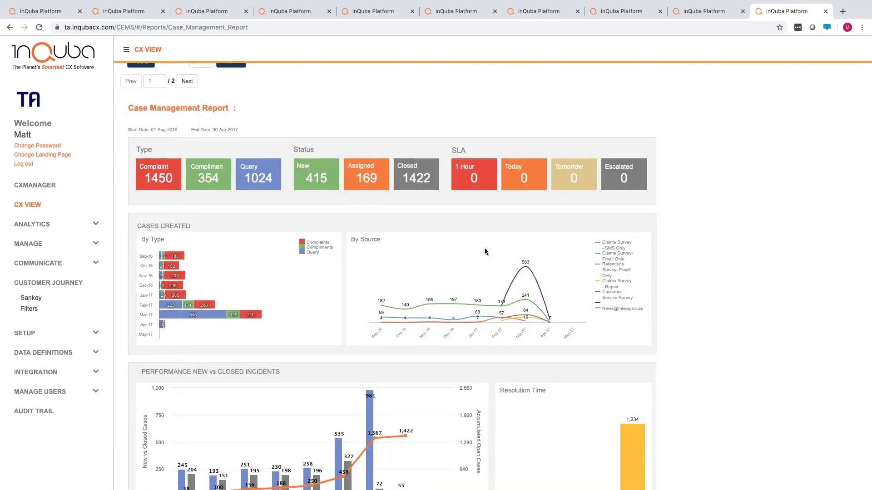